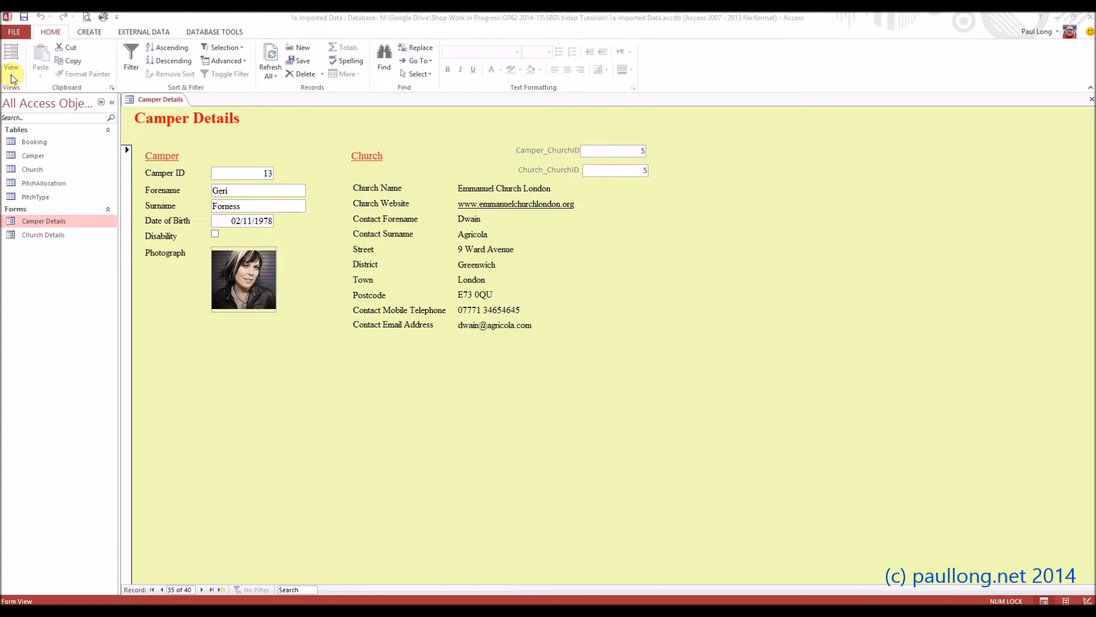
Test the church lookup on the camper's record by setting Camper_ChurchID to 4, and then restore it to 5
double_click(638, 150)
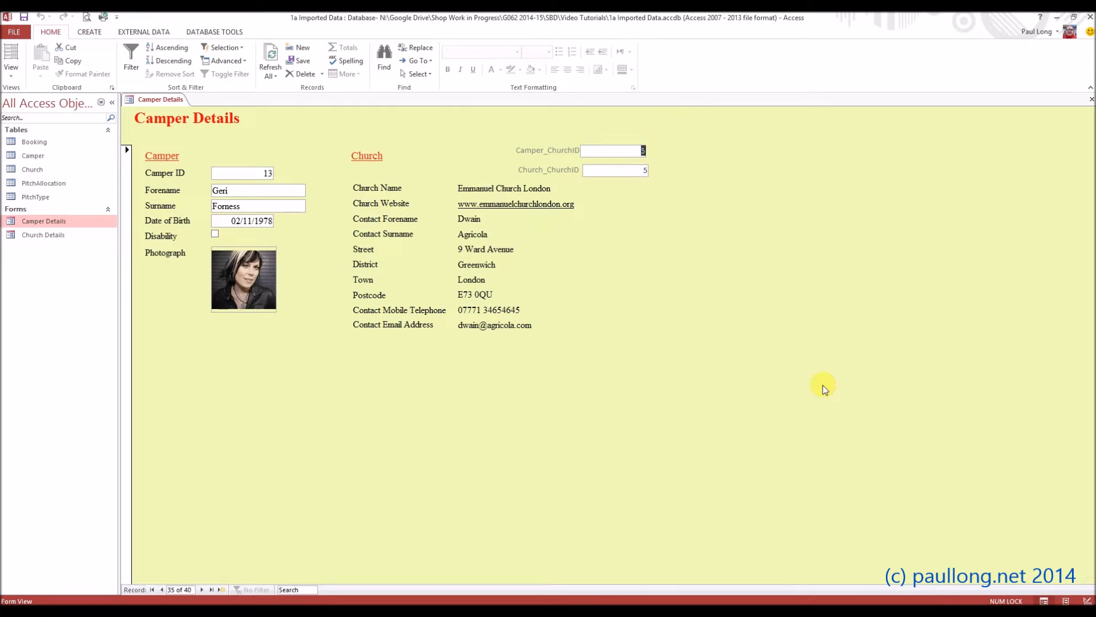
text(4)
key(Tab)
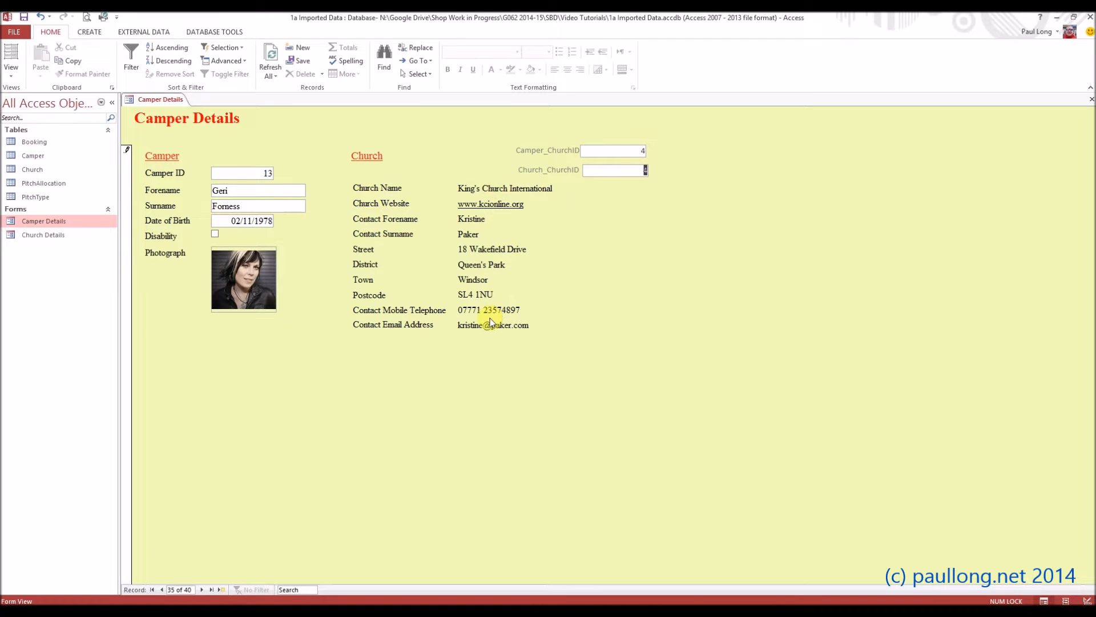
double_click(641, 150)
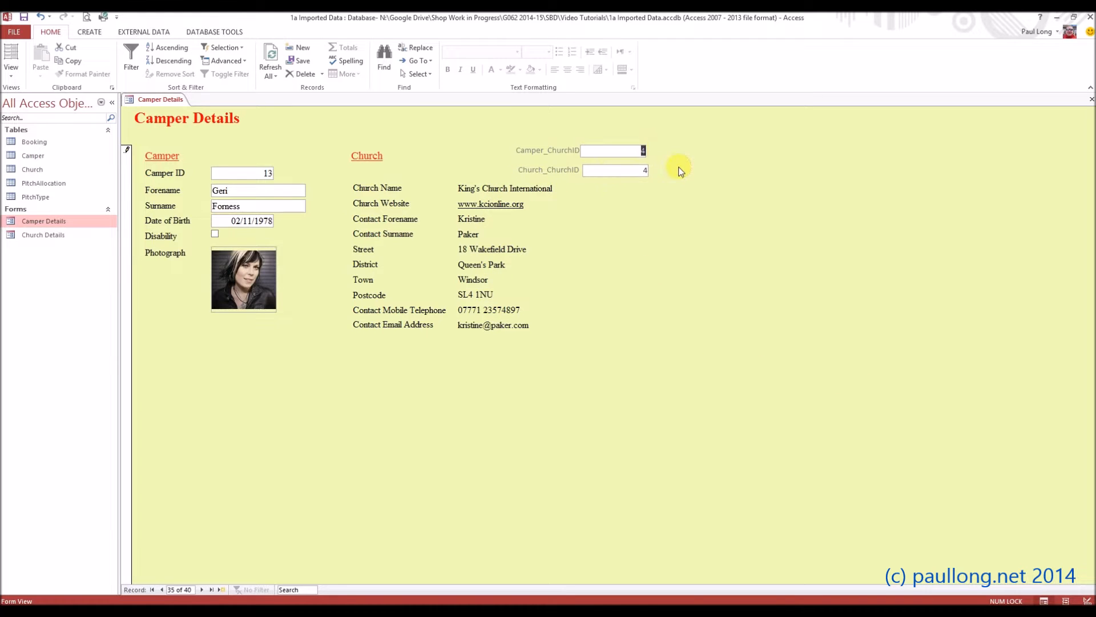
text(5)
key(Tab)
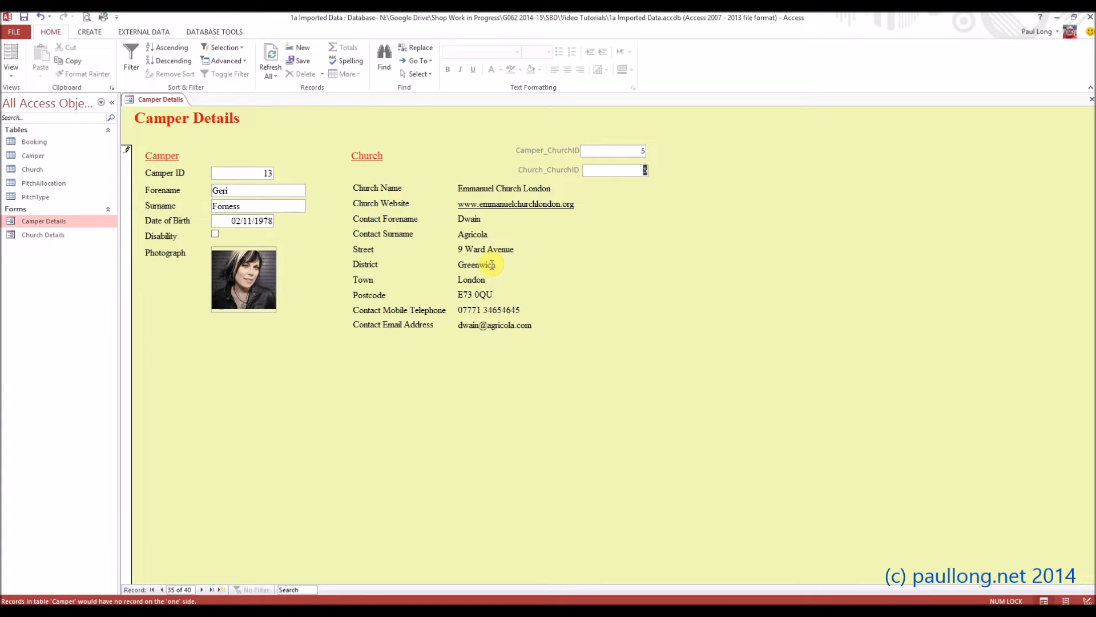
click(630, 149)
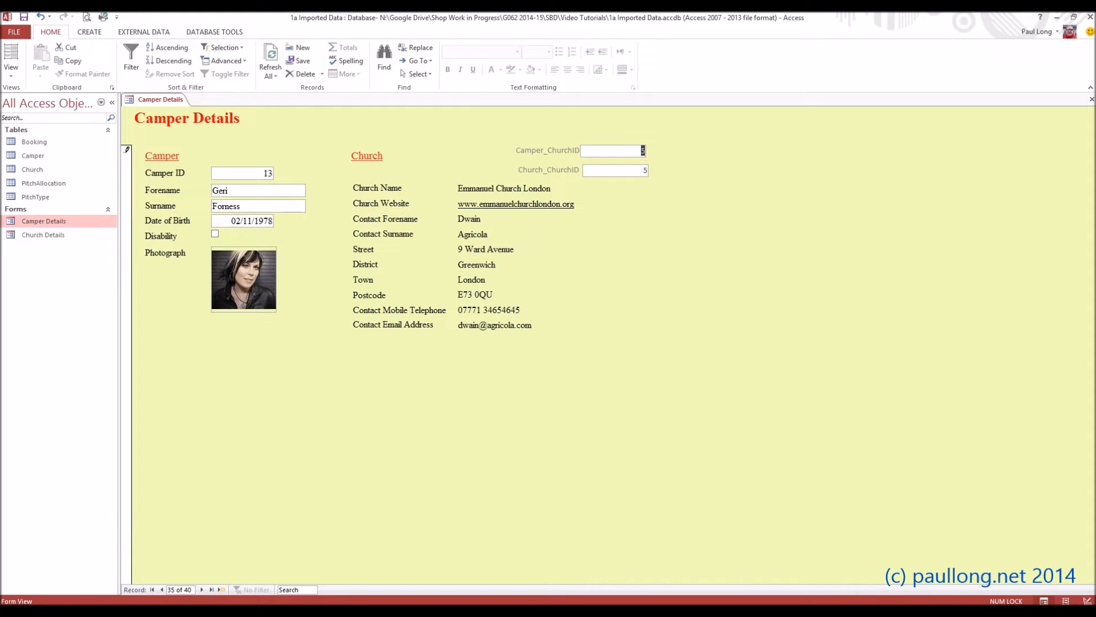
Switch the Camper Details form to Design View and move the Camper_ChurchID and Church_ChurchID controls to the right of the church details
click(14, 75)
click(40, 139)
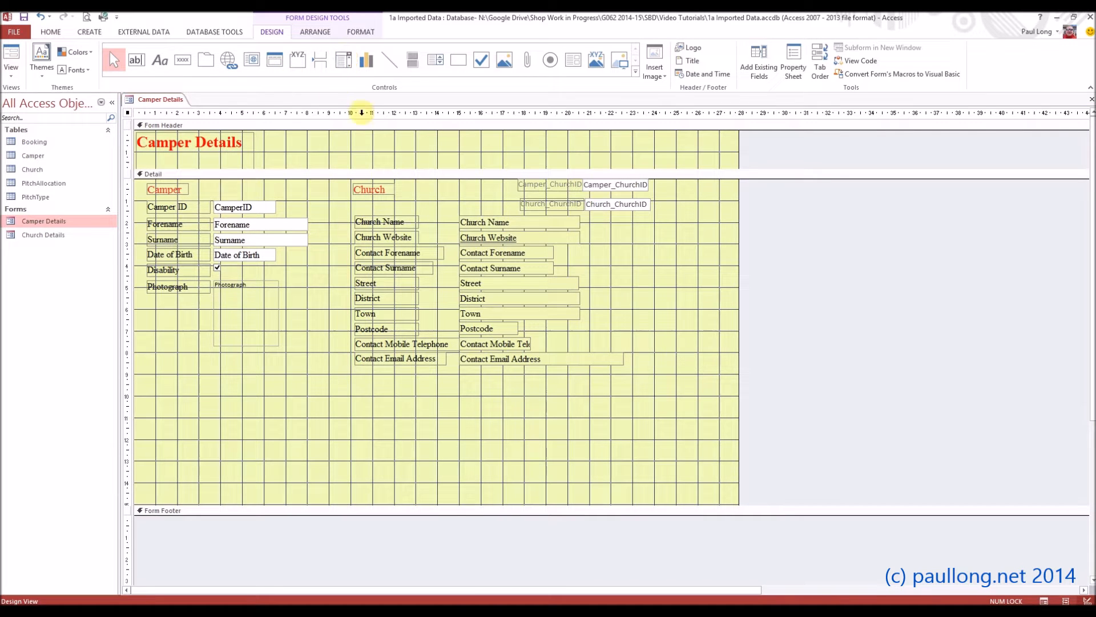
drag(654, 239, 576, 186)
click(655, 228)
mouse_move(679, 208)
mouse_down()
mouse_move(564, 186)
mouse_move(632, 203)
mouse_move(656, 238)
mouse_up()
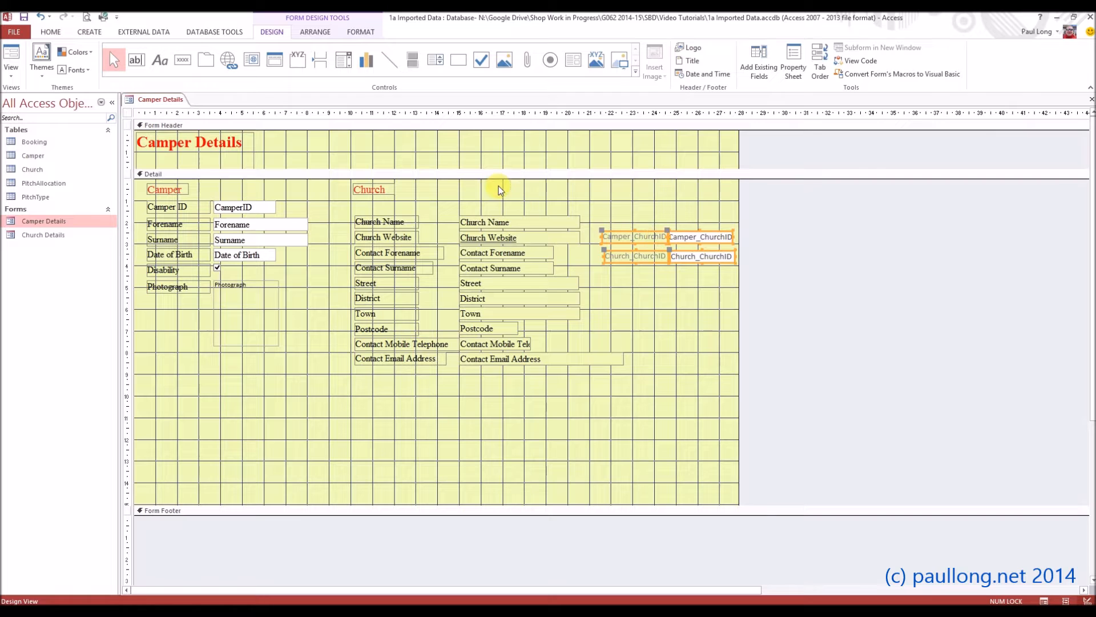
click(478, 184)
Draw a combo box above the Church Name field, getting its values from the Church table
click(345, 63)
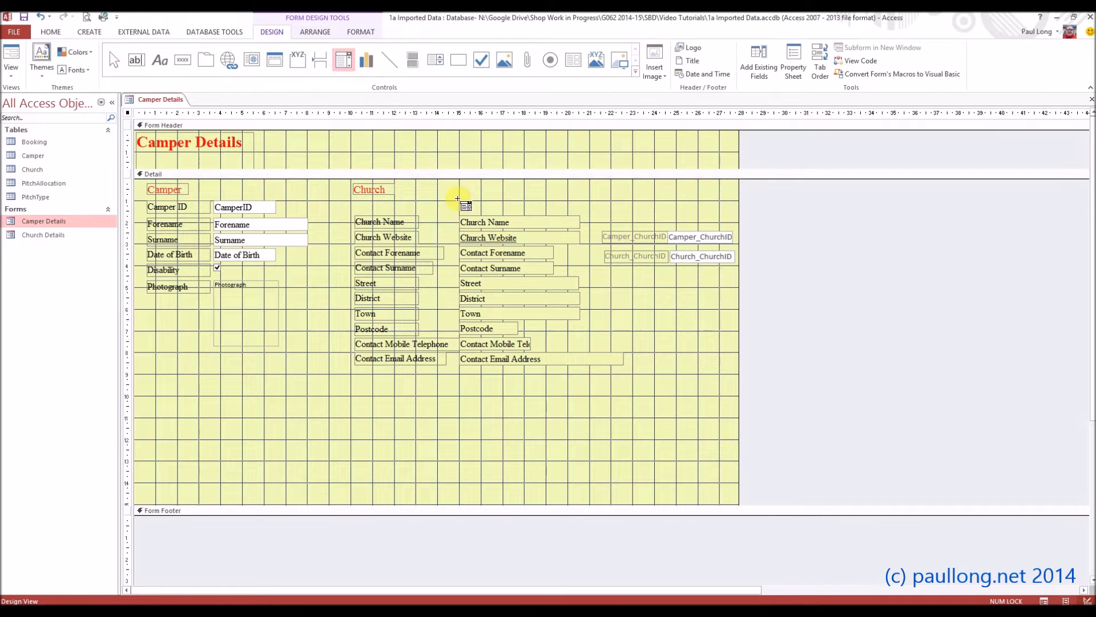
mouse_move(462, 199)
mouse_down()
mouse_move(509, 213)
mouse_move(578, 209)
mouse_up()
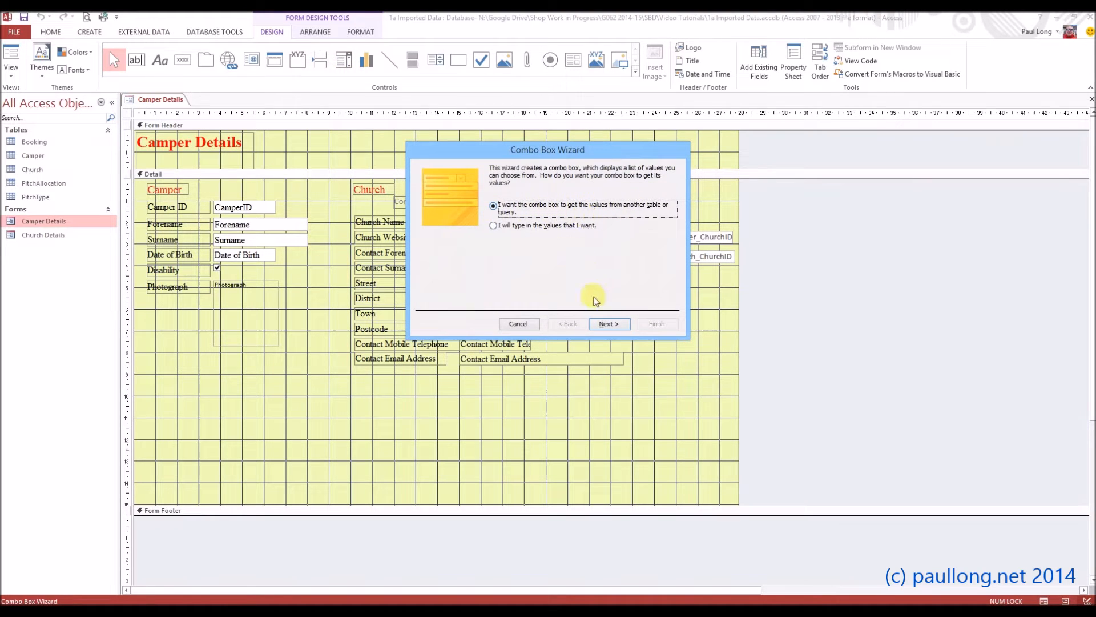
click(608, 323)
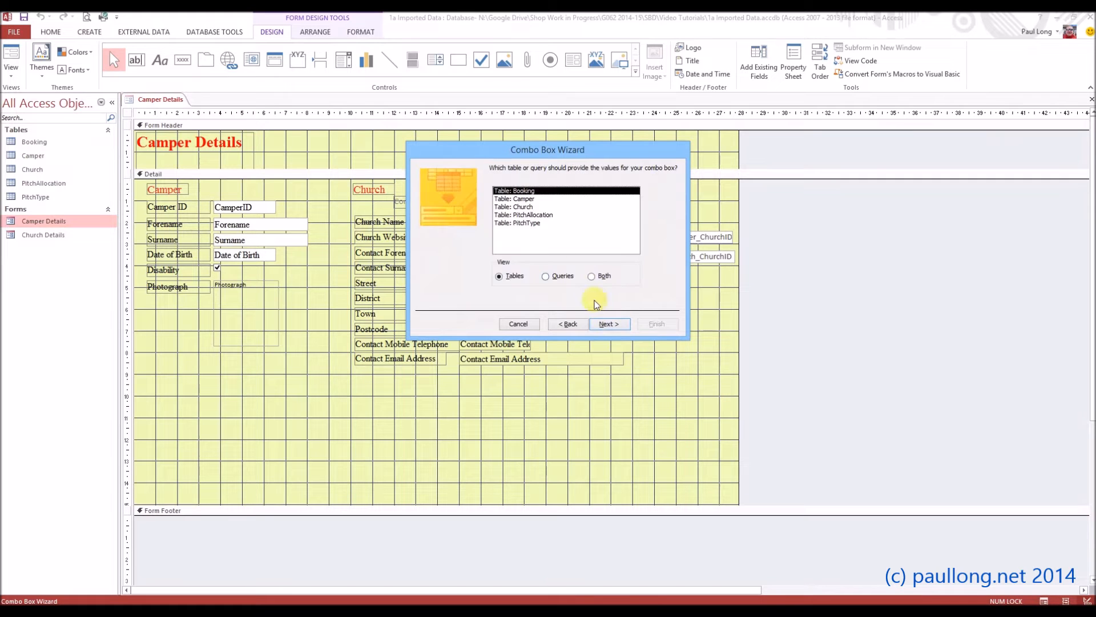
click(521, 206)
click(607, 324)
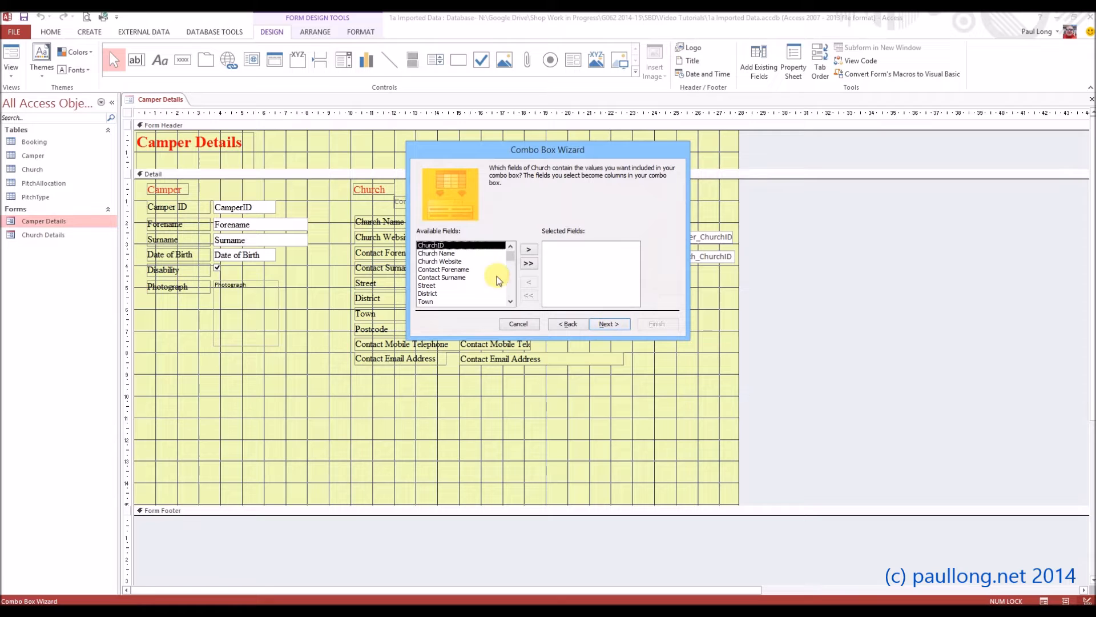
Include the ChurchID, Church Name and Postcode fields in the combo box, leaving the sort order empty
click(530, 251)
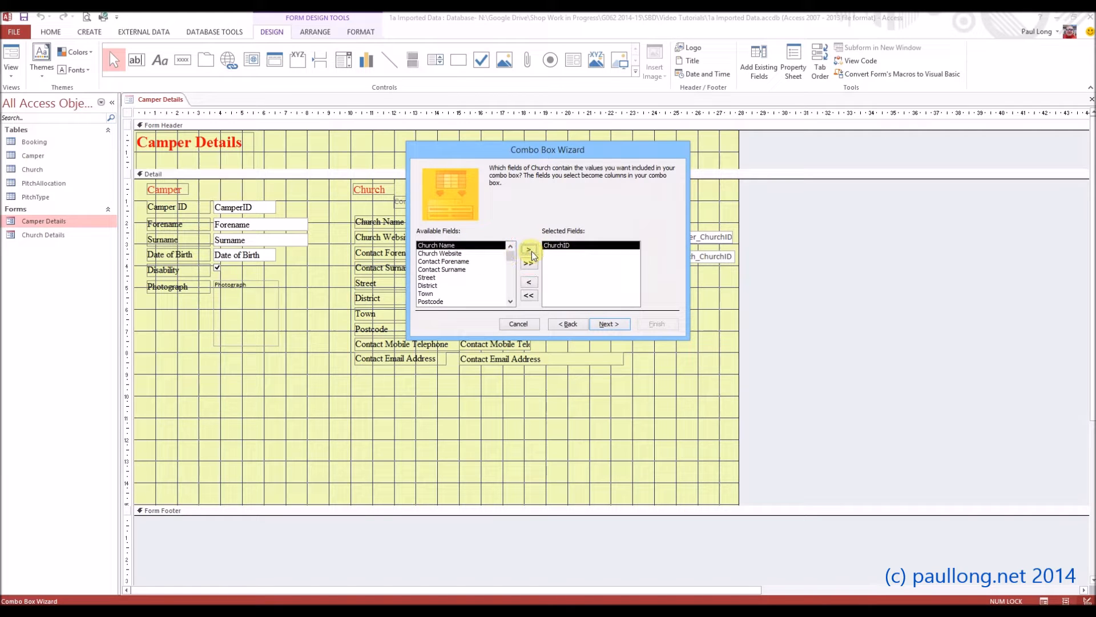
click(530, 251)
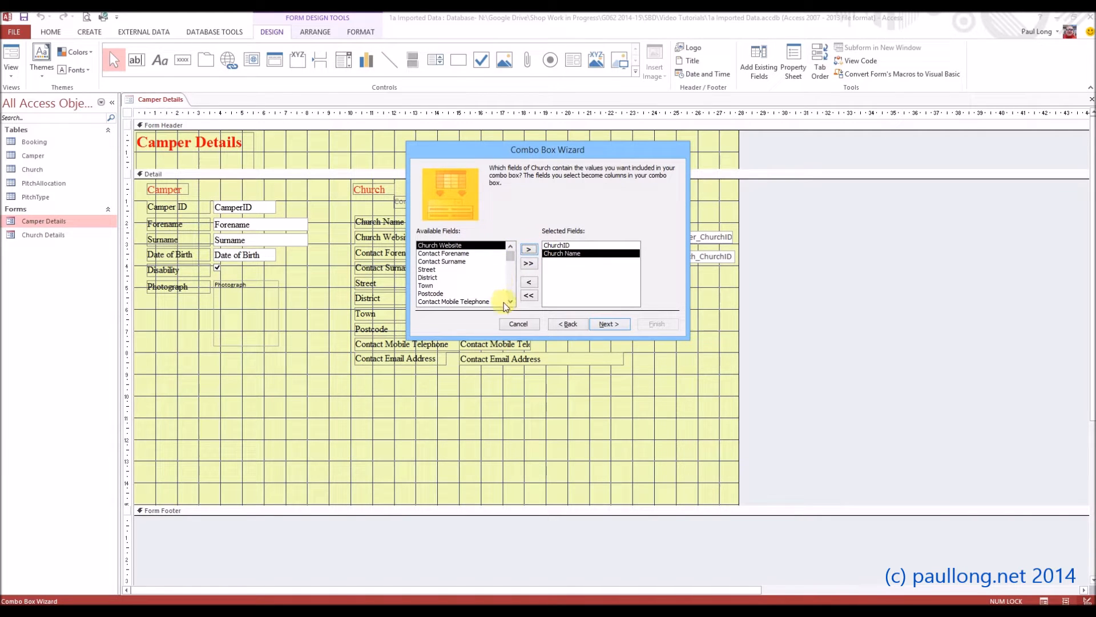
click(434, 293)
click(528, 249)
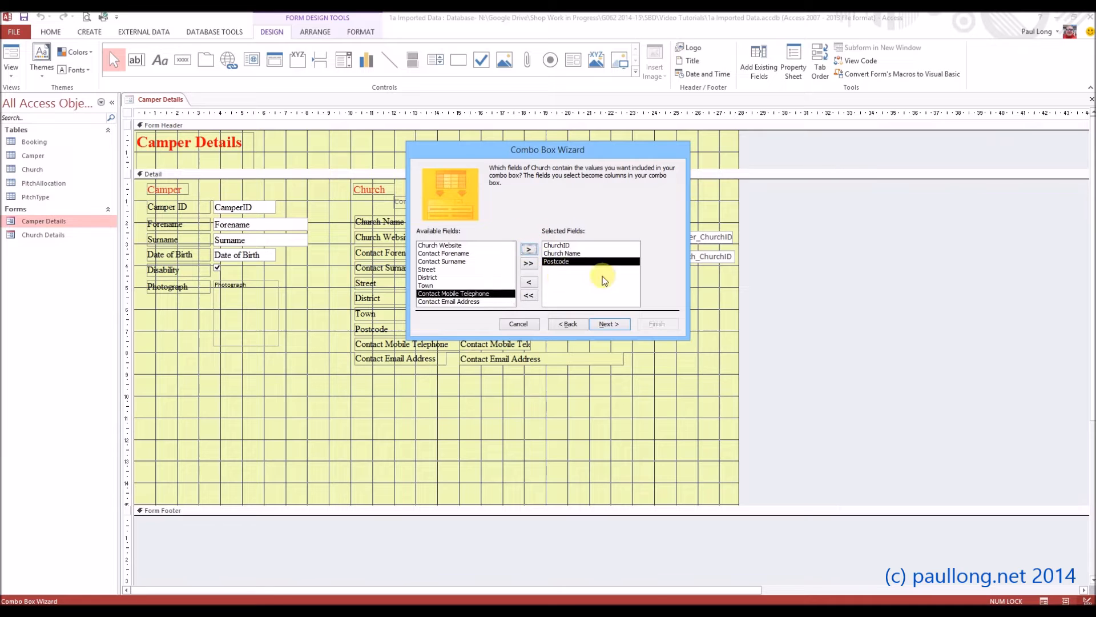
click(611, 324)
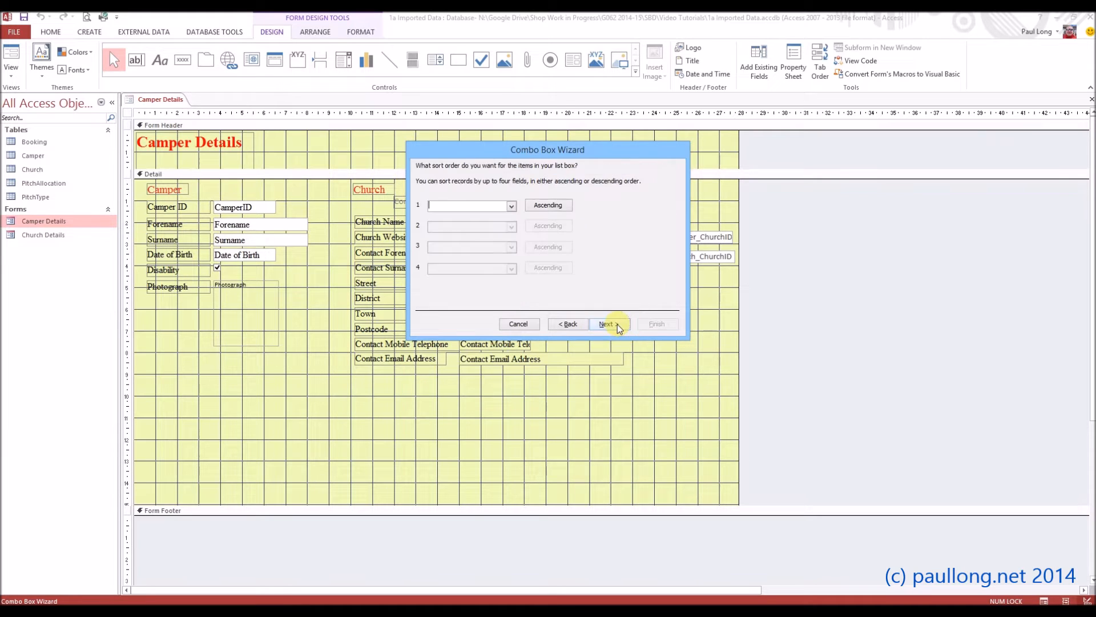
click(511, 207)
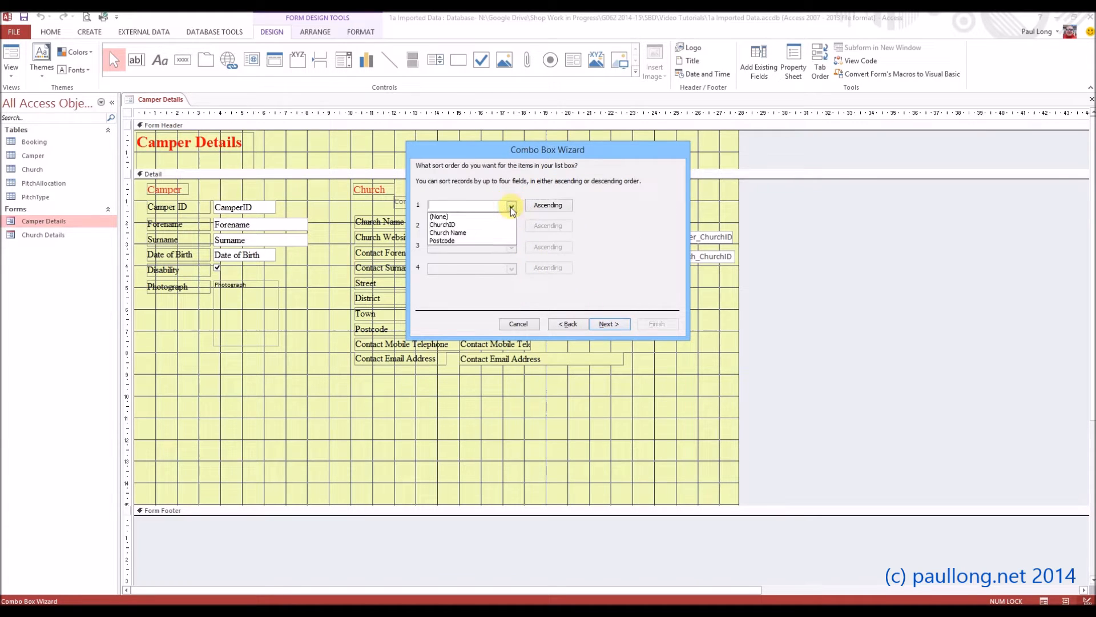
click(511, 208)
click(620, 324)
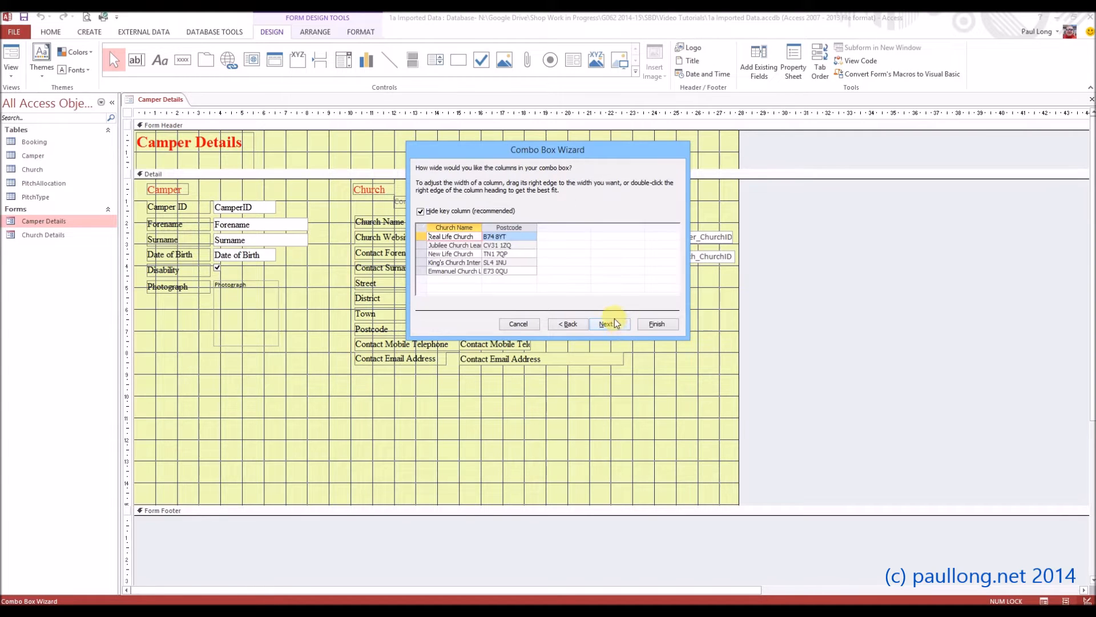
Show the key column in the combo box, narrow the ChurchID column and widen Church Name to fit the full names
click(442, 216)
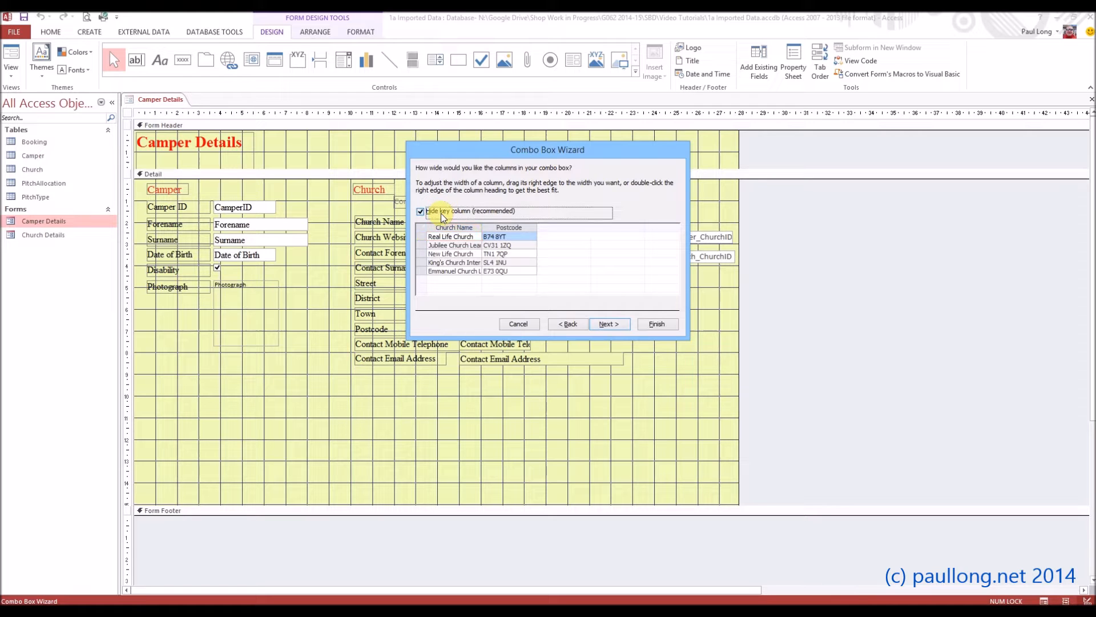
click(443, 216)
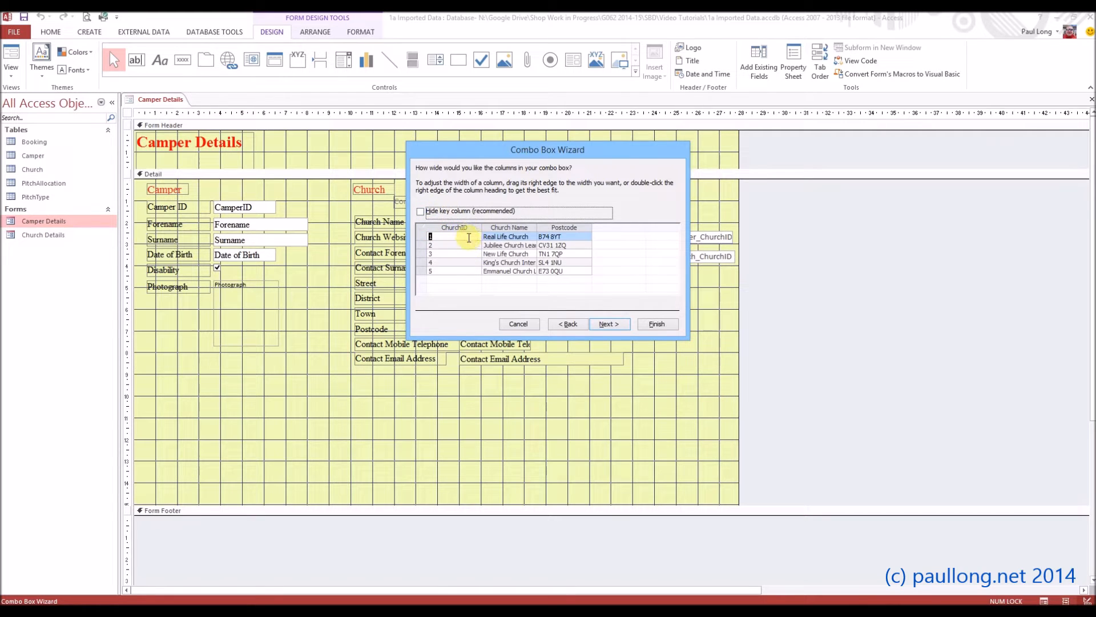
drag(482, 228, 563, 228)
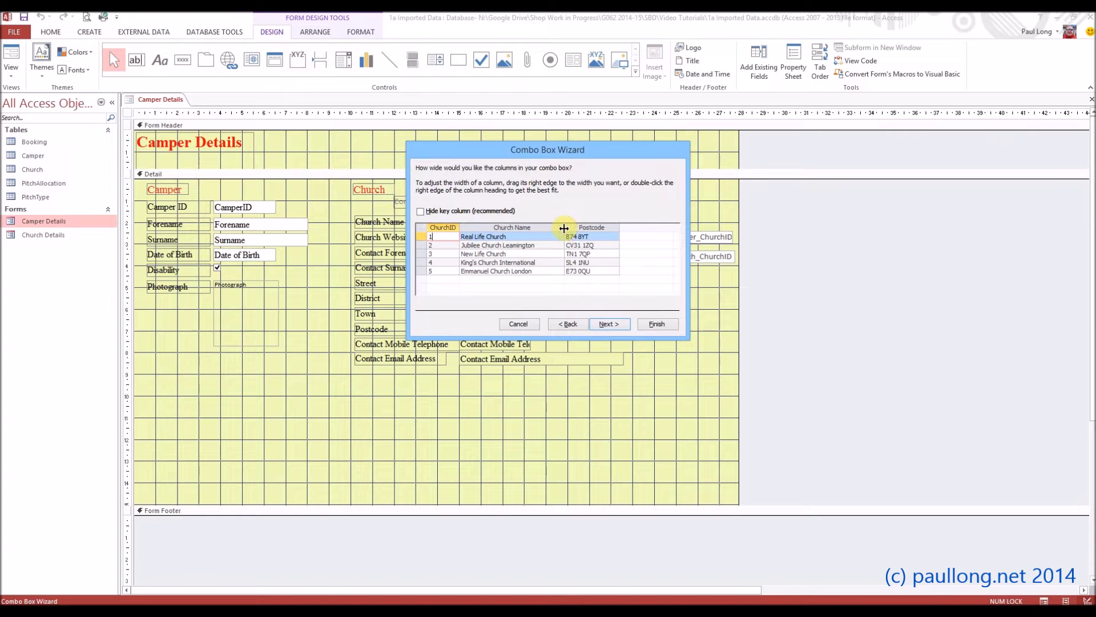
click(618, 226)
drag(619, 227, 568, 228)
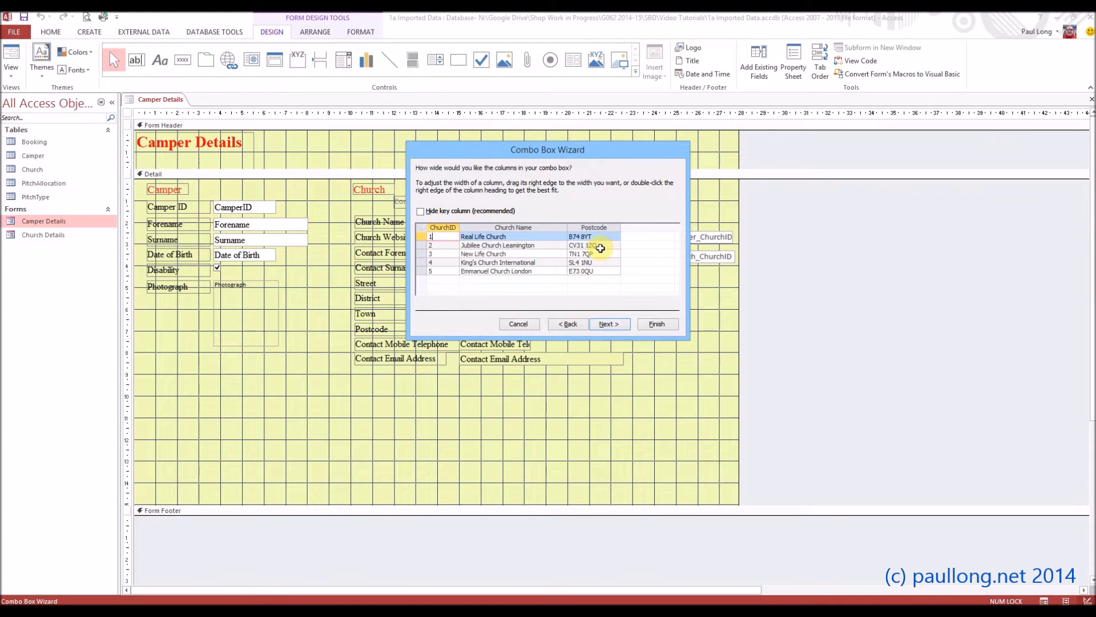
click(614, 328)
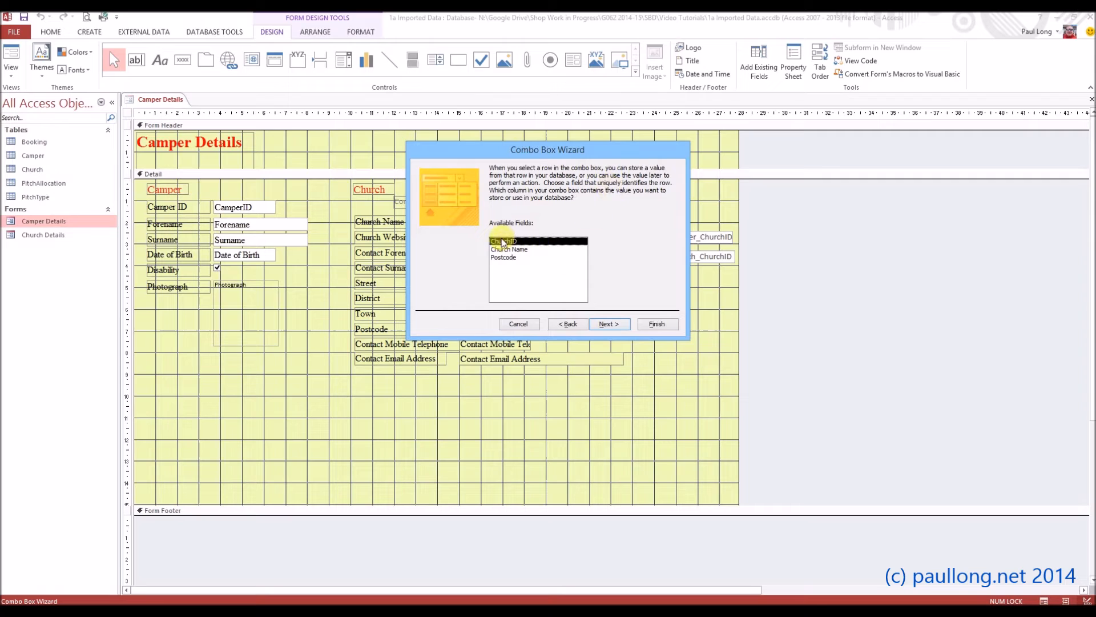
Use ChurchID as the combo box's value and store it in the Camper_ChurchID field
click(611, 325)
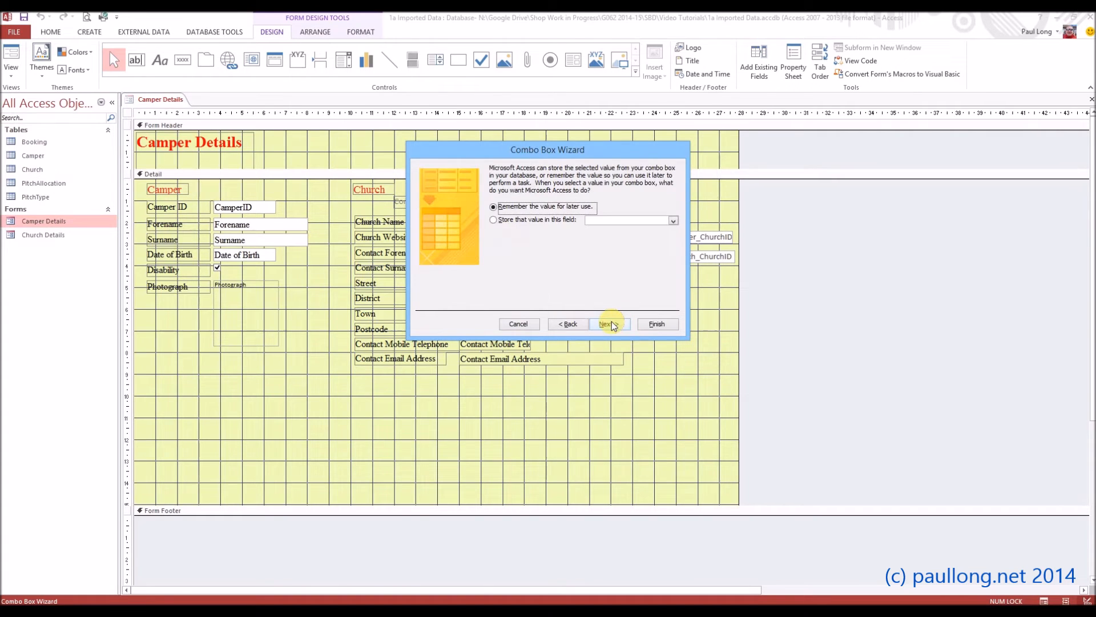
click(551, 223)
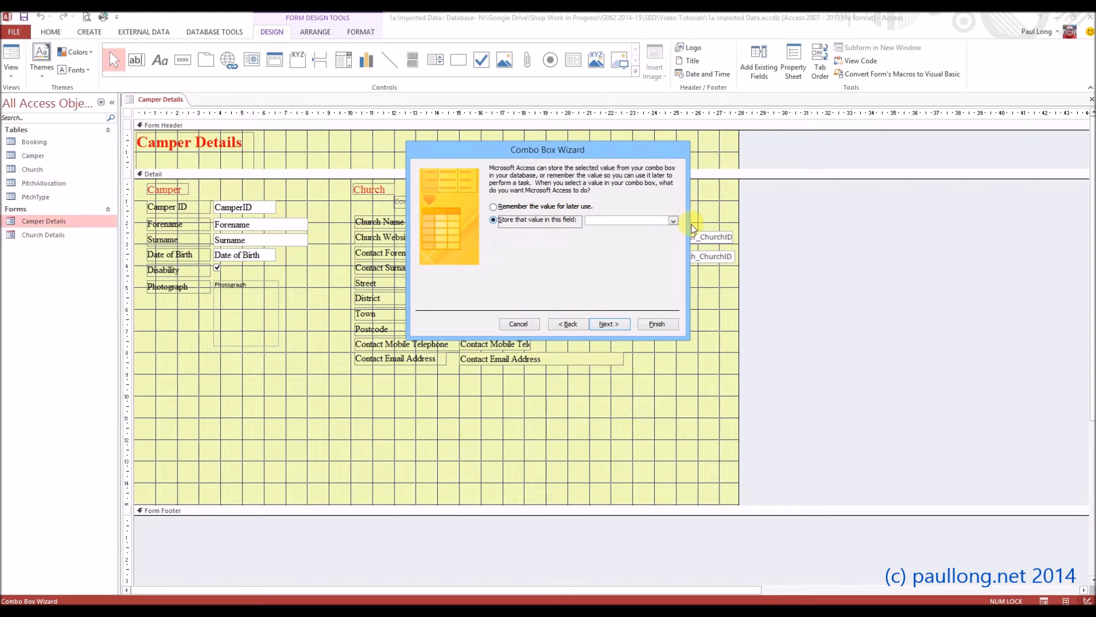
click(674, 222)
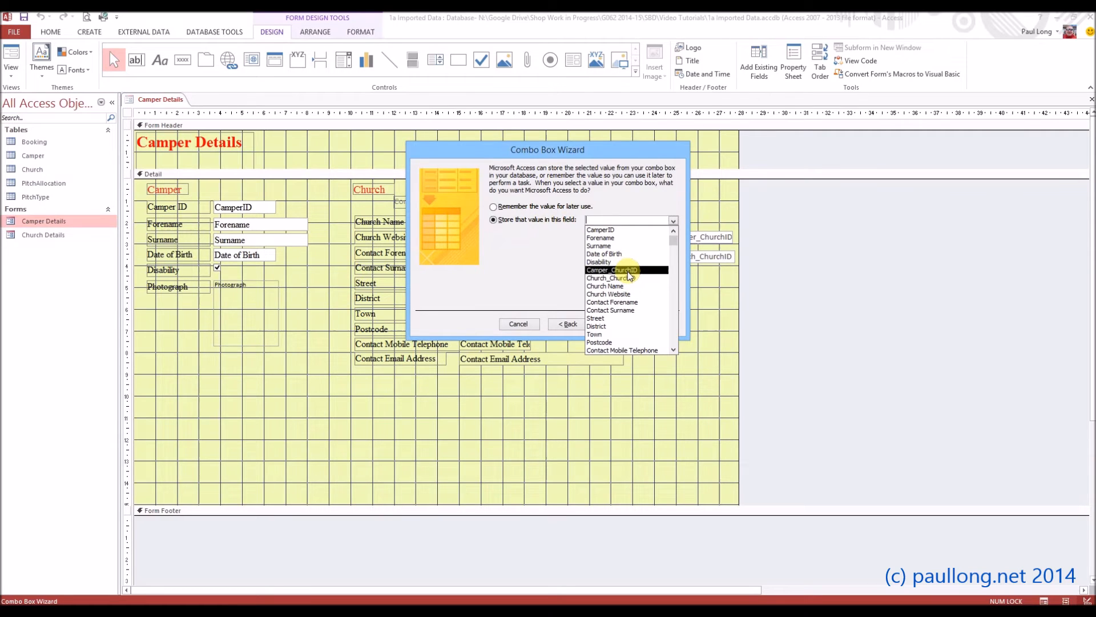
click(628, 271)
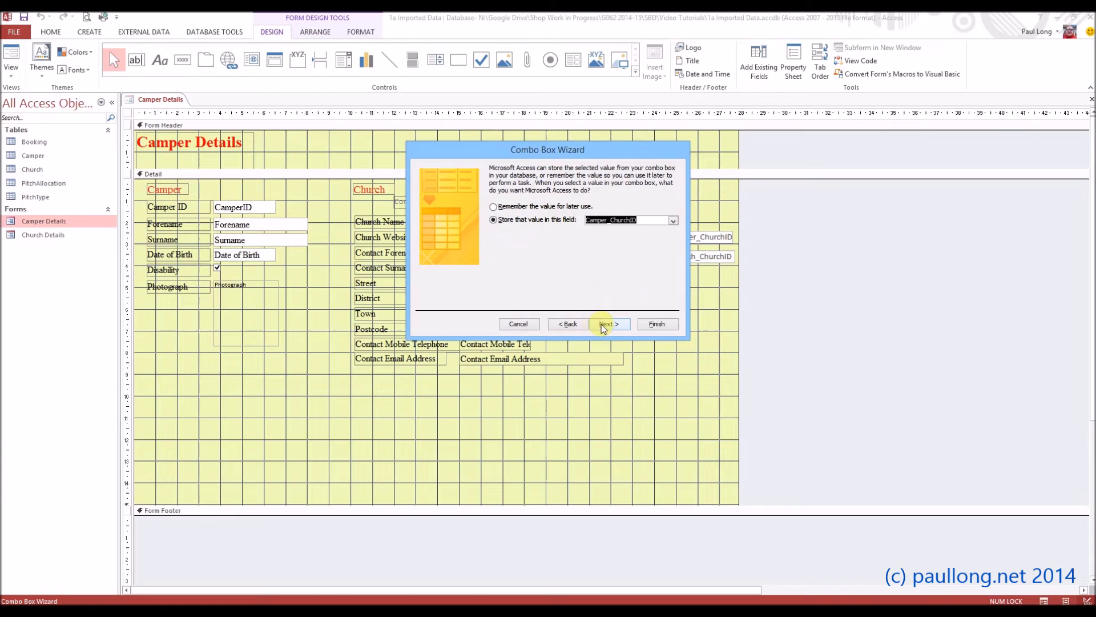
click(601, 323)
Label the combo box "Select Church" and finish creating it
drag(560, 179, 461, 175)
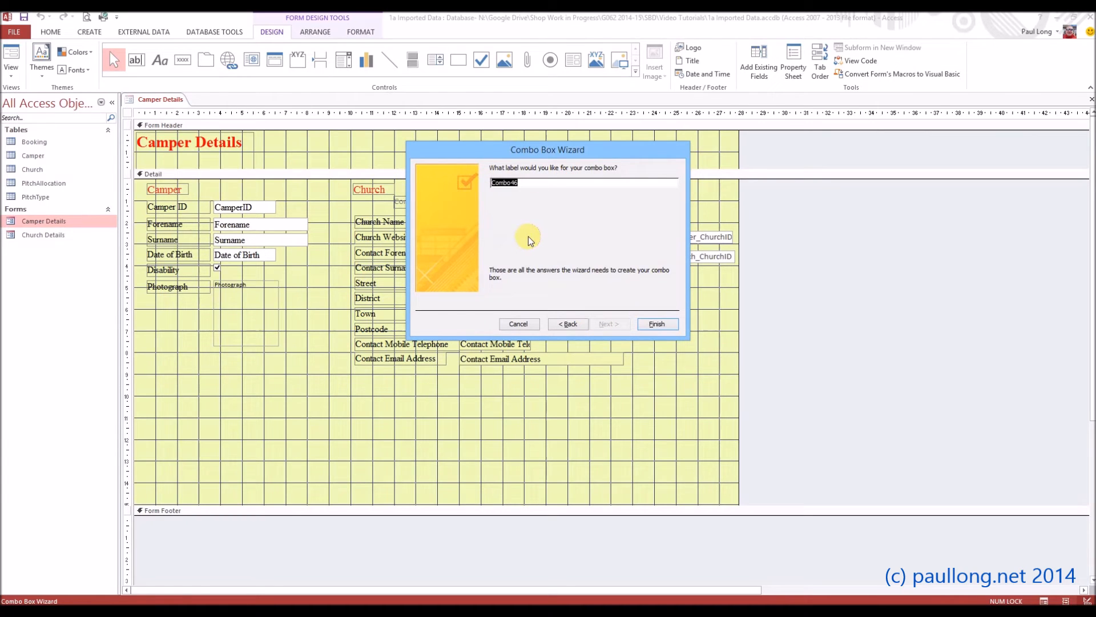
text(C)
text(elect Church)
click(658, 324)
Move the Select Church label so it lines up with the left edge of the other church labels
click(411, 201)
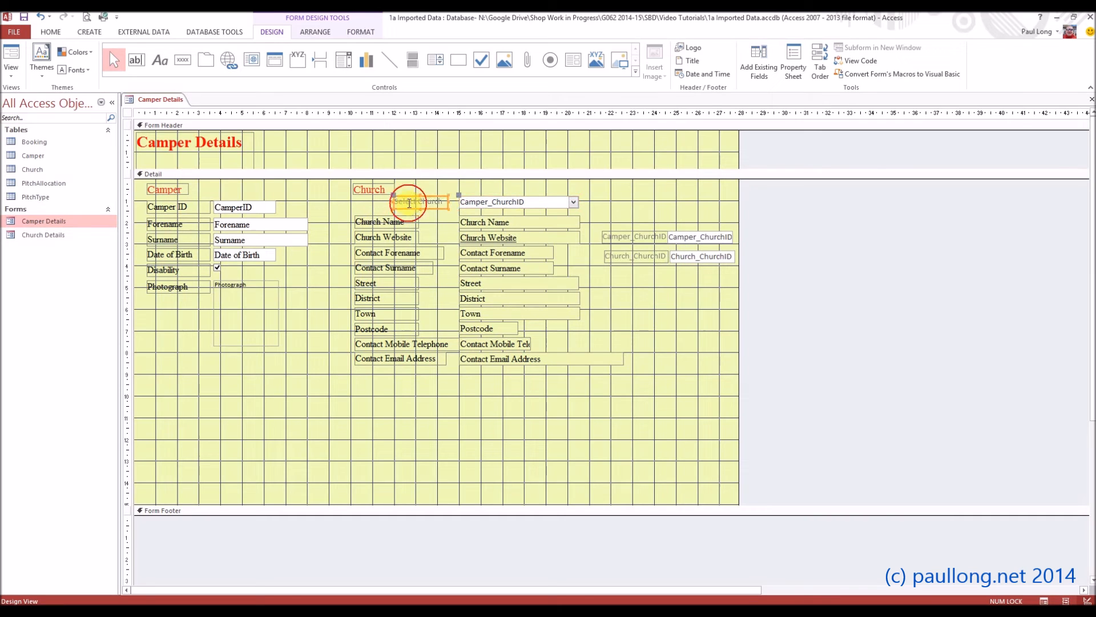
drag(394, 197, 354, 199)
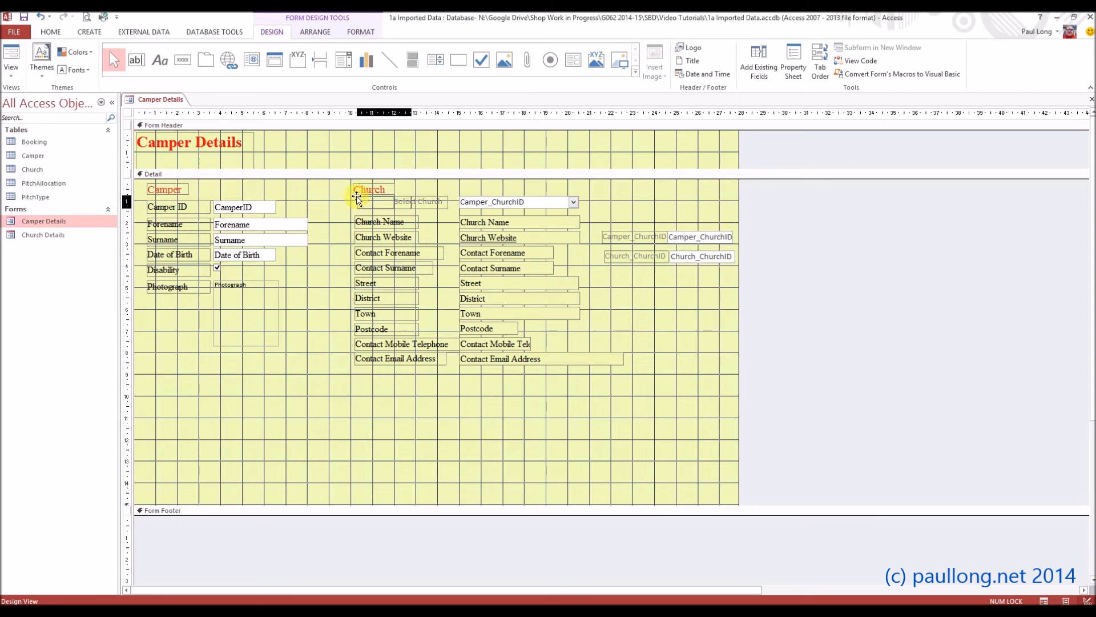
drag(354, 199, 354, 197)
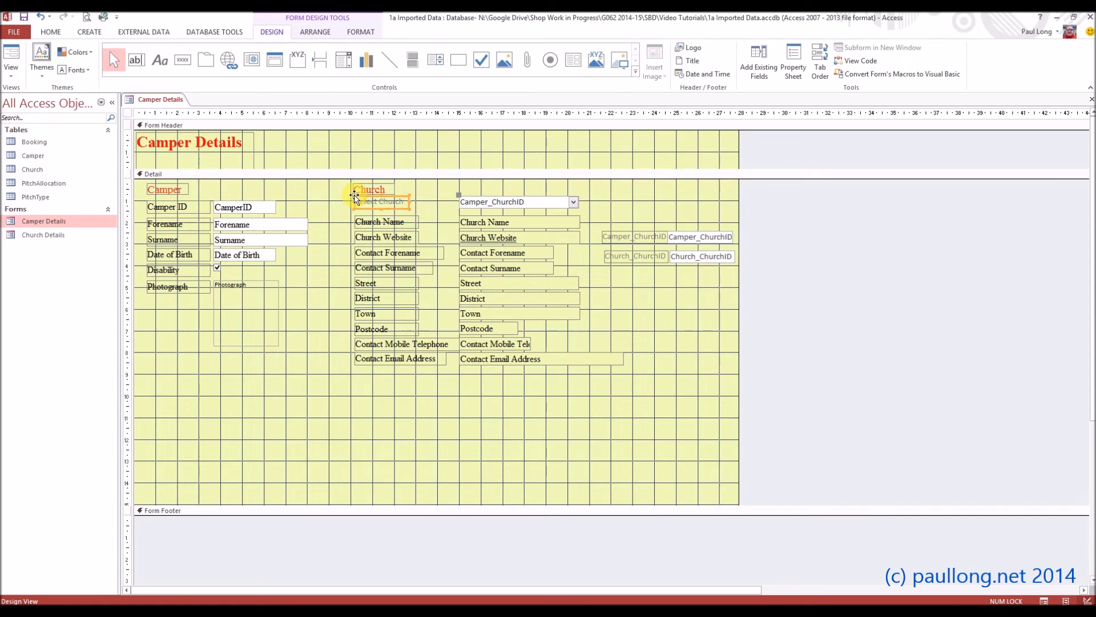
Test the combo box in Form View by selecting King's Church International, and then reselect Real Life Church
click(11, 52)
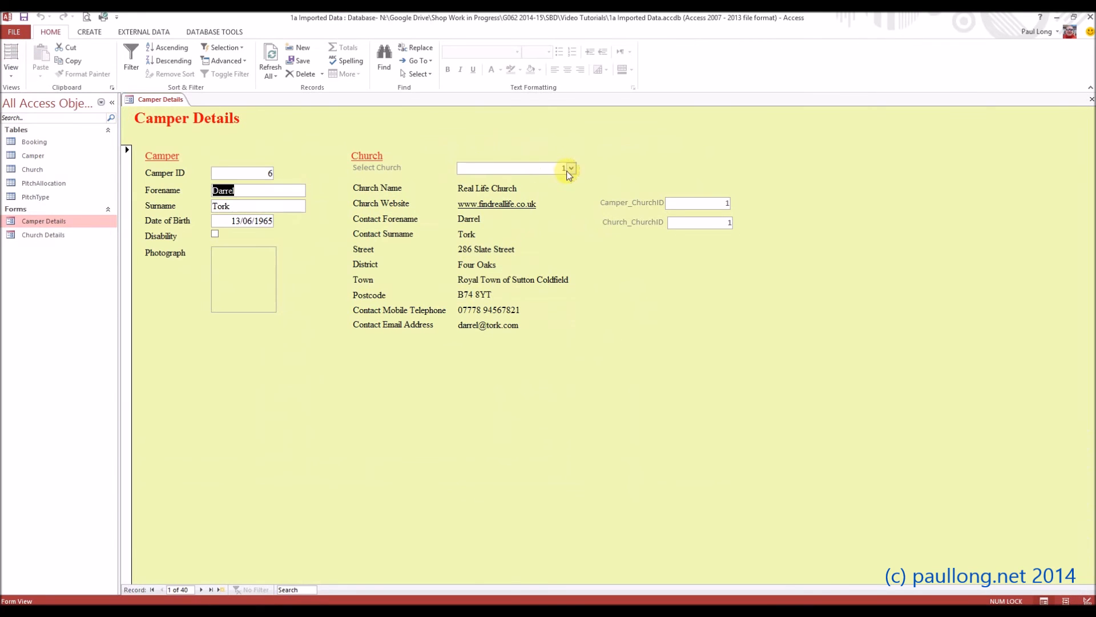
click(571, 168)
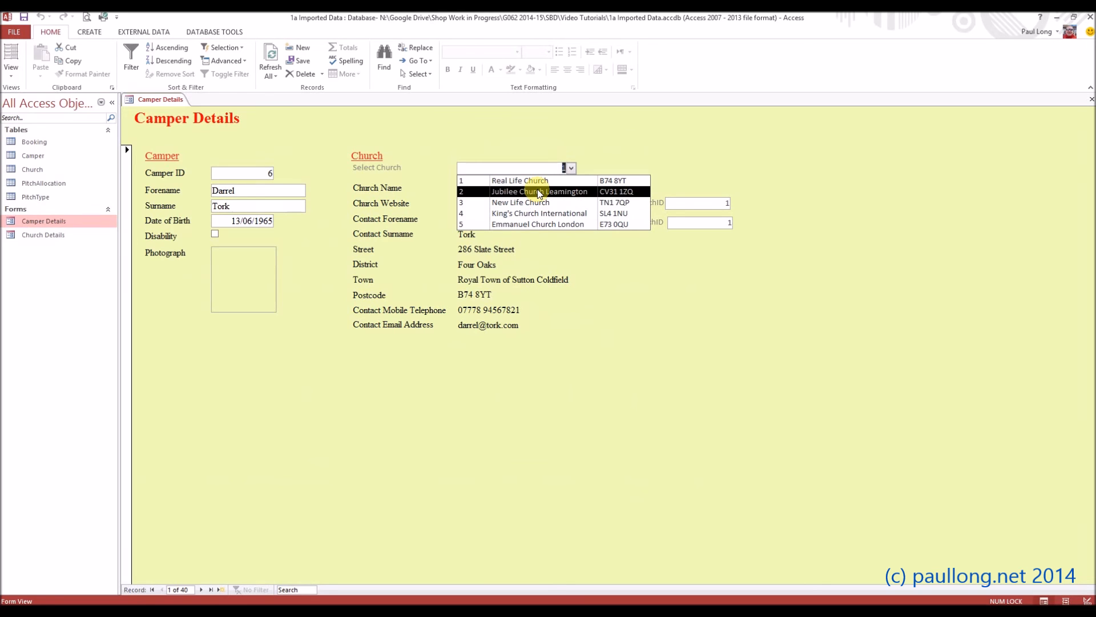
click(530, 213)
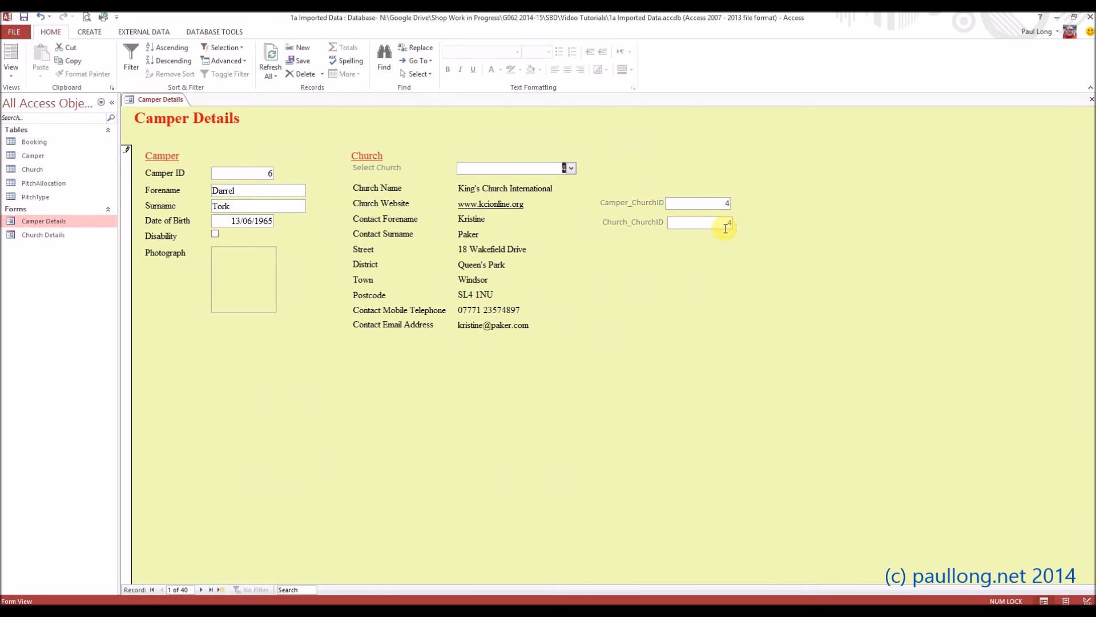
click(571, 169)
click(565, 181)
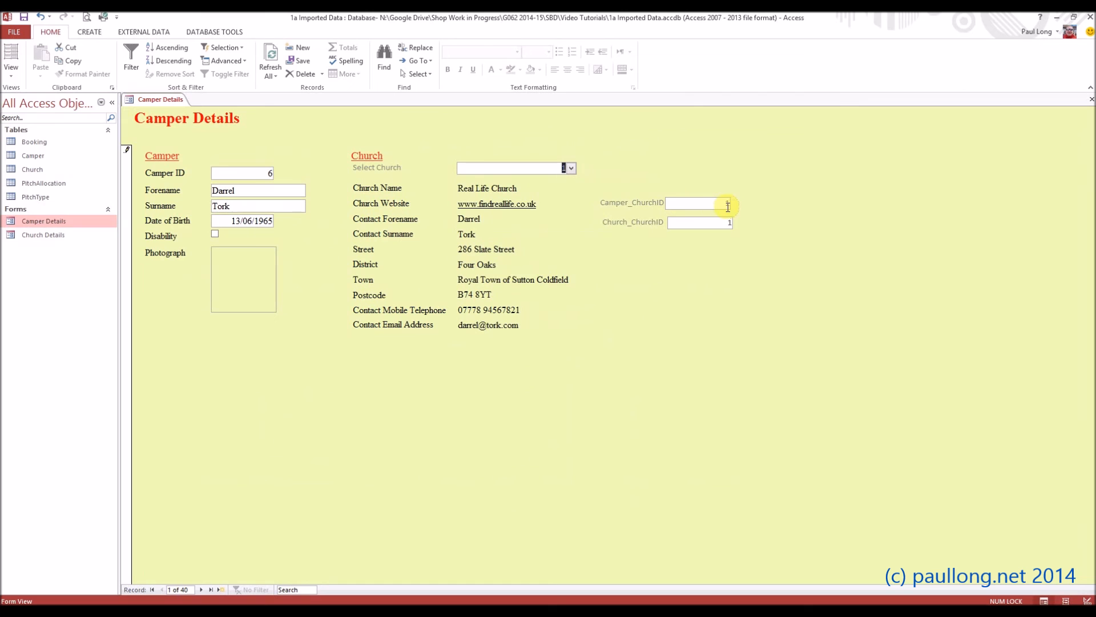
Return to Design View and delete the separate Camper_ChurchID and Church_ChurchID controls with their labels
click(10, 69)
click(30, 150)
drag(721, 288, 644, 223)
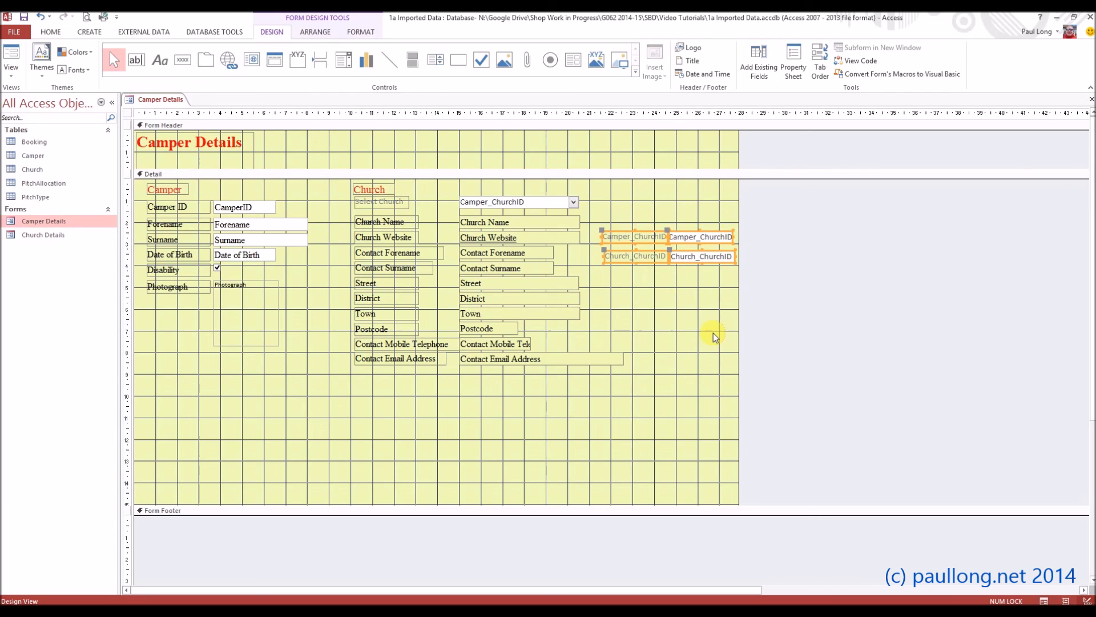
key(Delete)
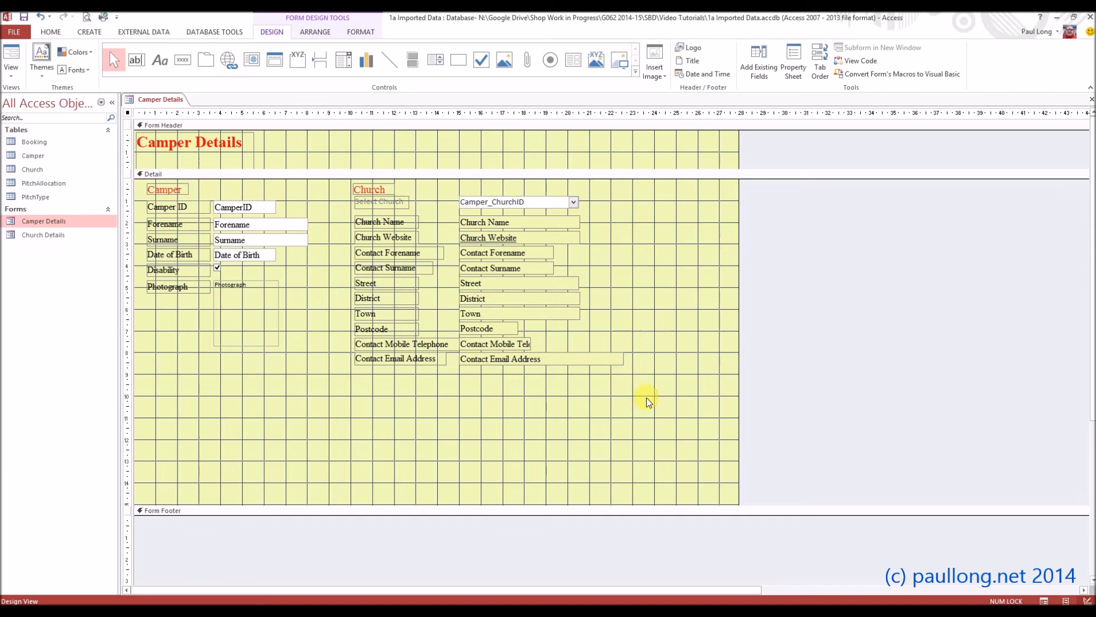
drag(639, 398, 459, 210)
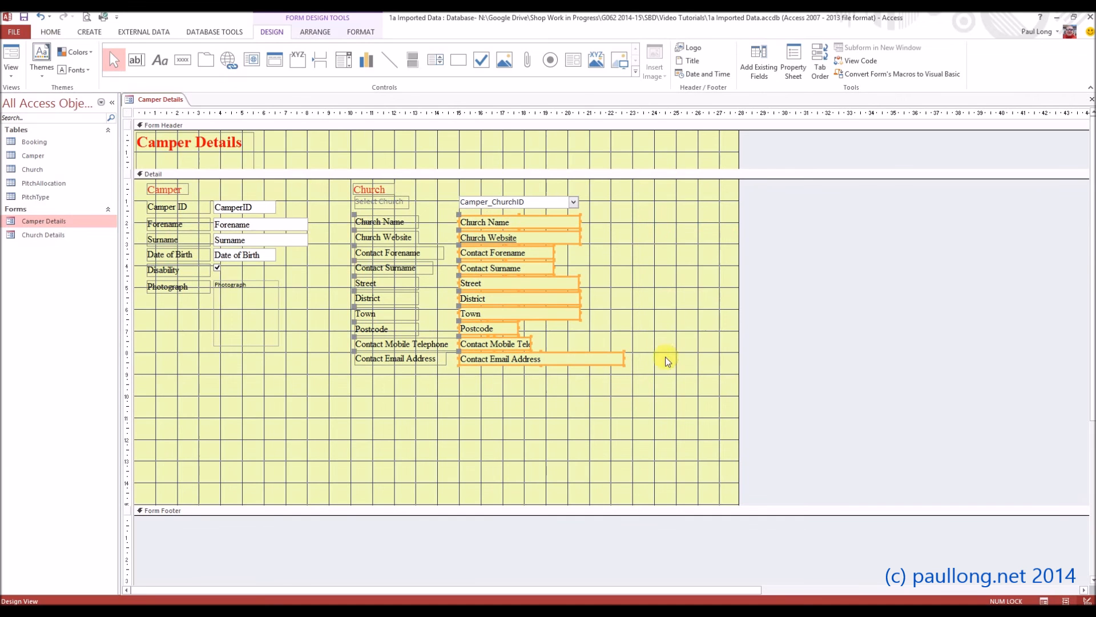
click(680, 358)
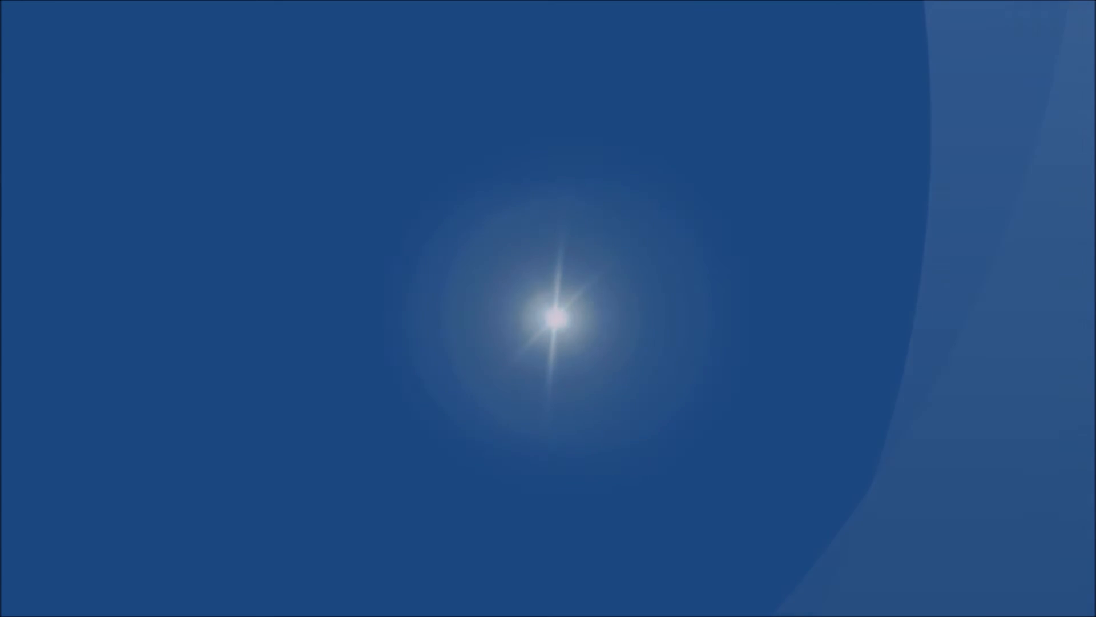